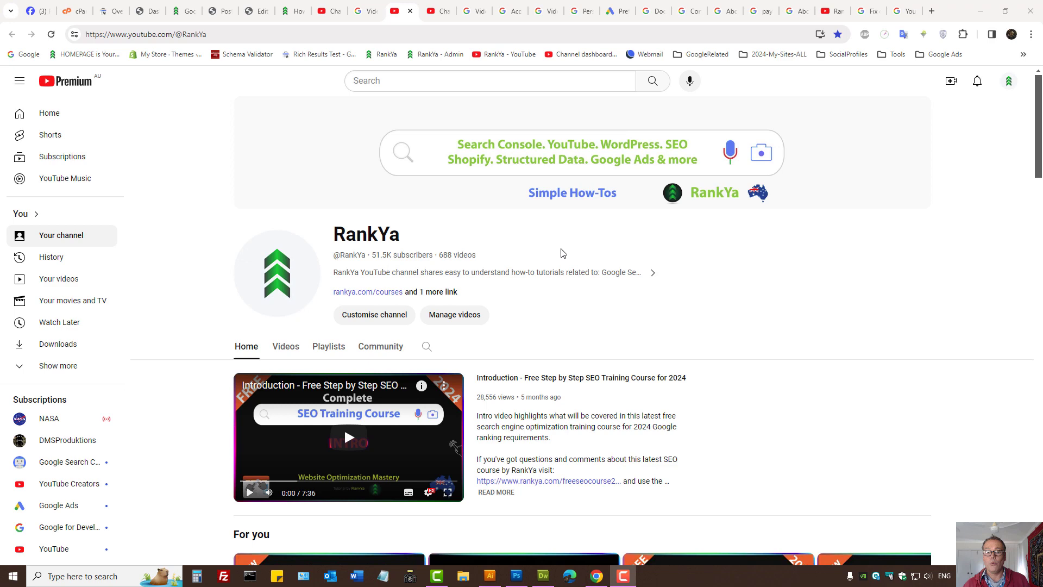
# Switch to YouTube Studio's Feature eligibility settings, where Standard, Intermediate and Advanced features show Enabled.
pyautogui.click(441, 10)
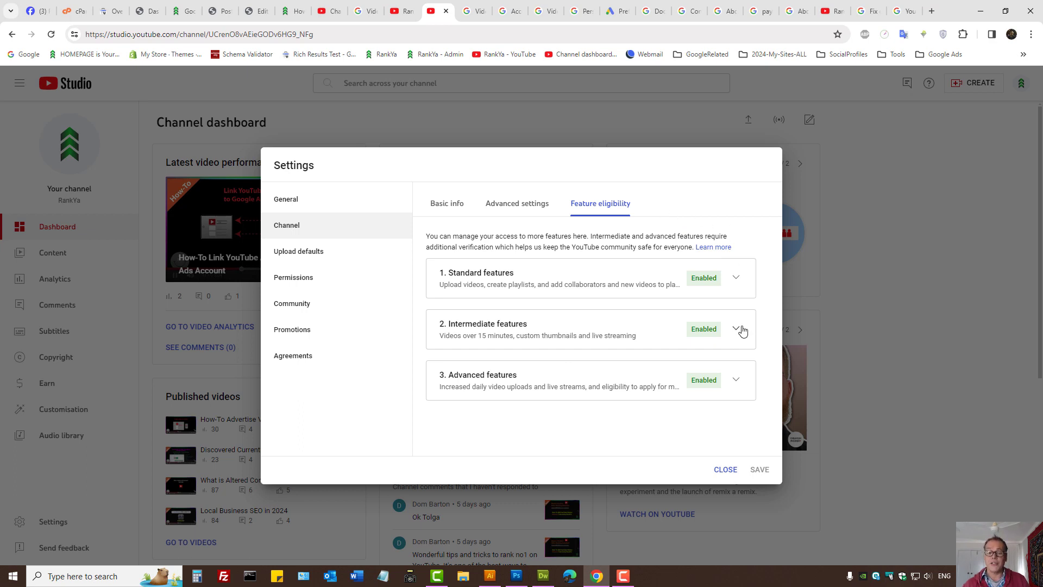
# Expand Intermediate features and view its help on verifying the YouTube account, then collapse it.
pyautogui.tripleClick(466, 324)
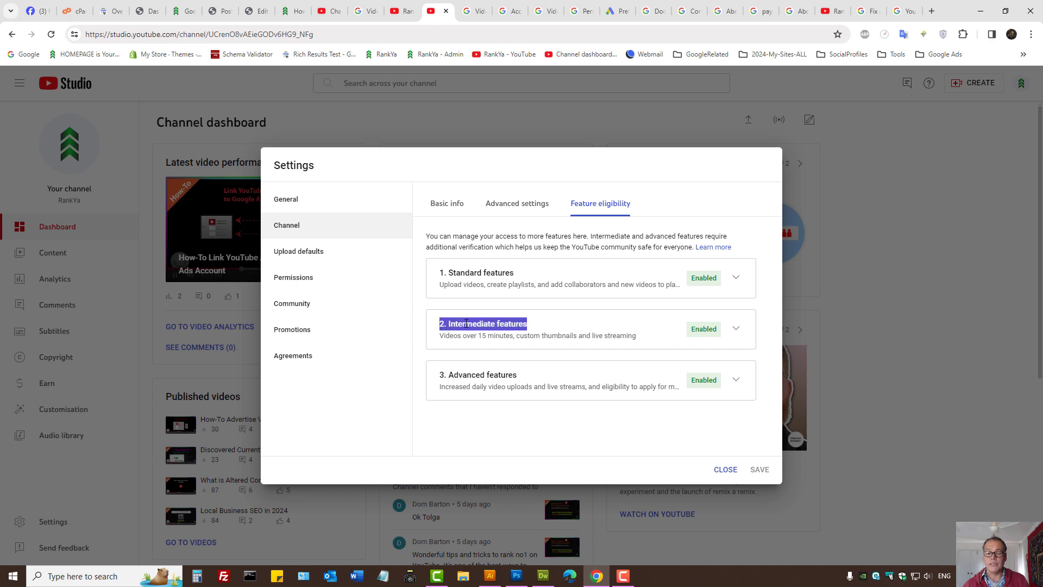
pyautogui.click(735, 331)
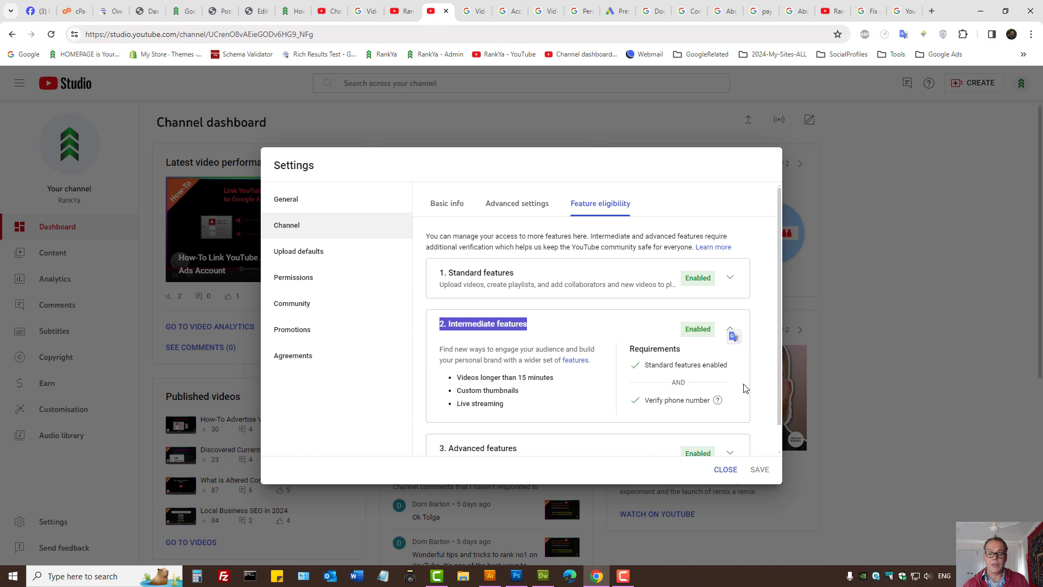
pyautogui.moveTo(719, 401)
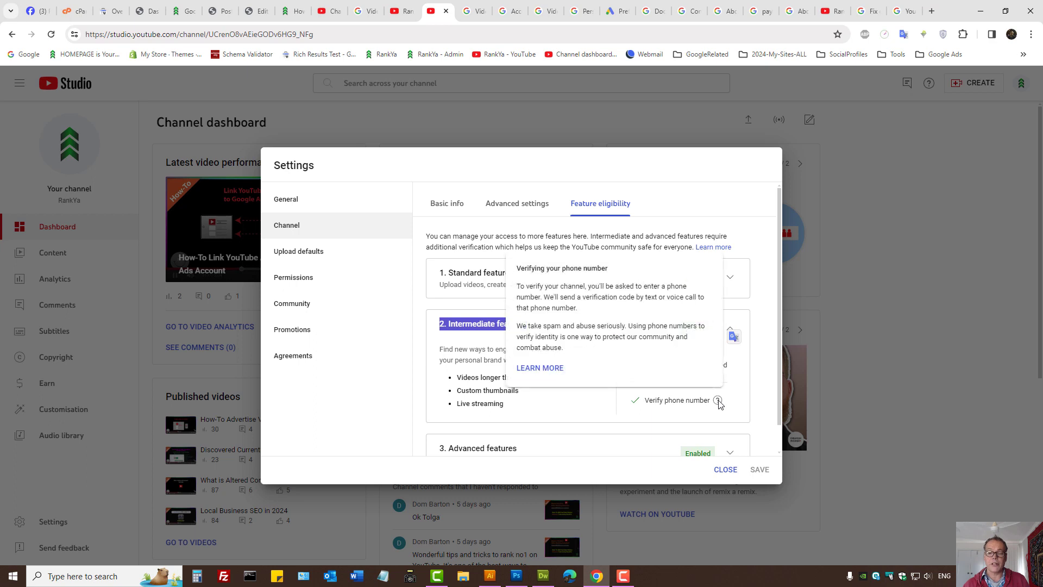
pyautogui.click(532, 368)
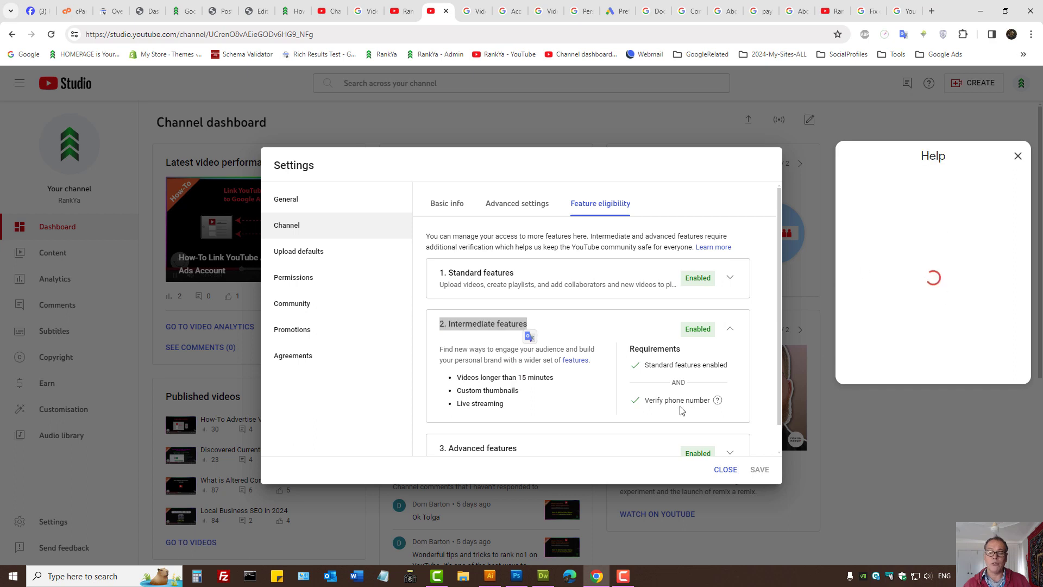
pyautogui.click(730, 329)
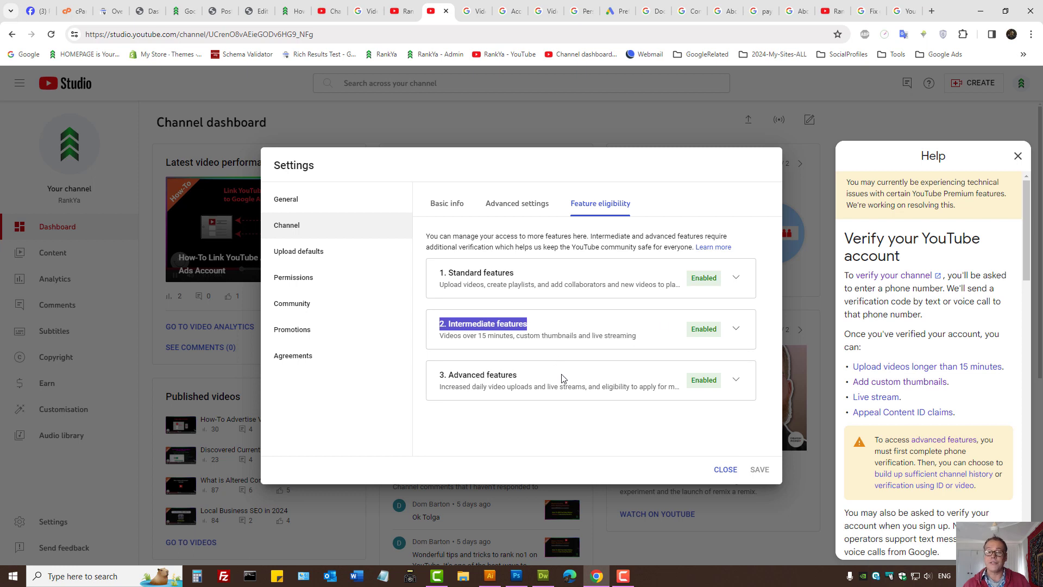
# Expand Advanced features to show video verification, valid ID or channel history requirements, then close Help.
pyautogui.click(736, 380)
pyautogui.scroll(-3, 655, 365)
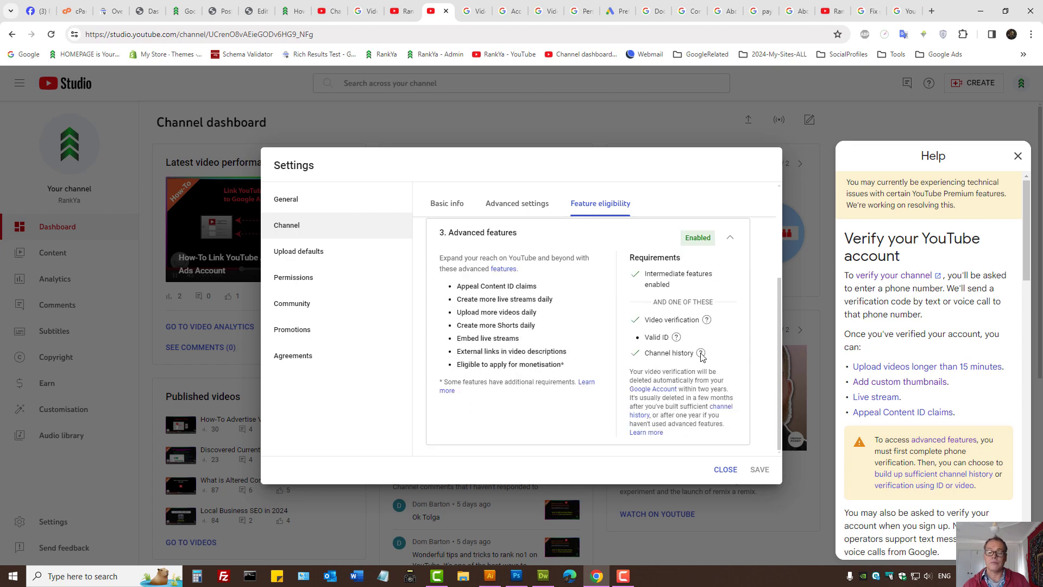
pyautogui.moveTo(700, 352)
pyautogui.moveTo(707, 321)
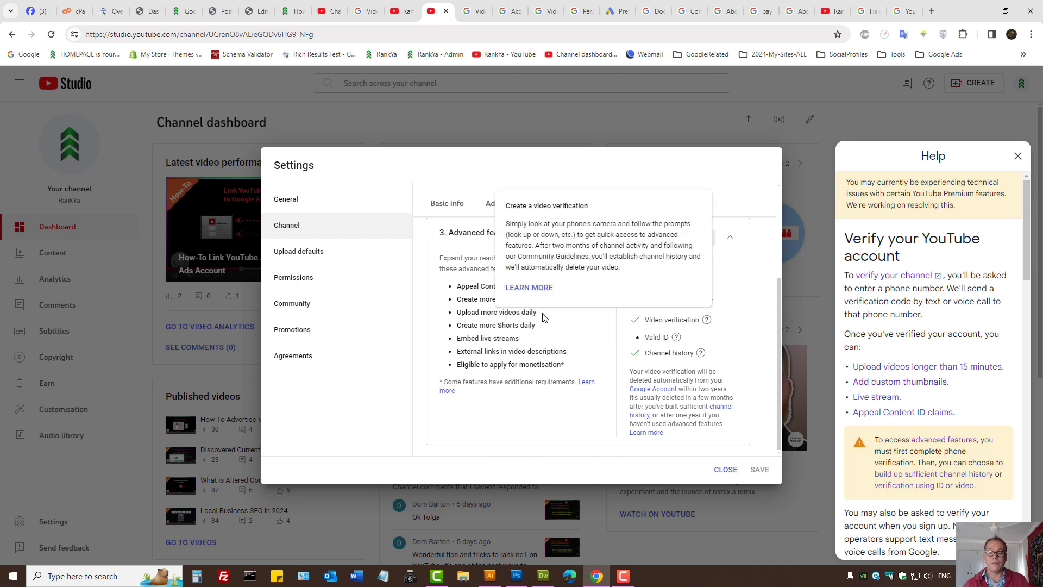
pyautogui.click(1018, 157)
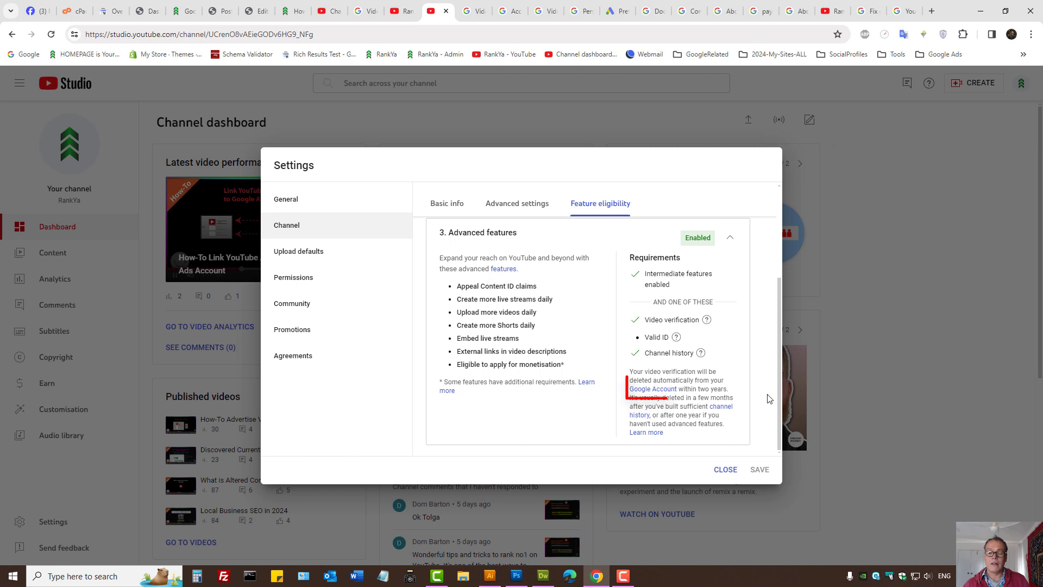
# Open Google Account's Video verification page showing Verified status, with its Learn more article in a new tab.
pyautogui.click(647, 389)
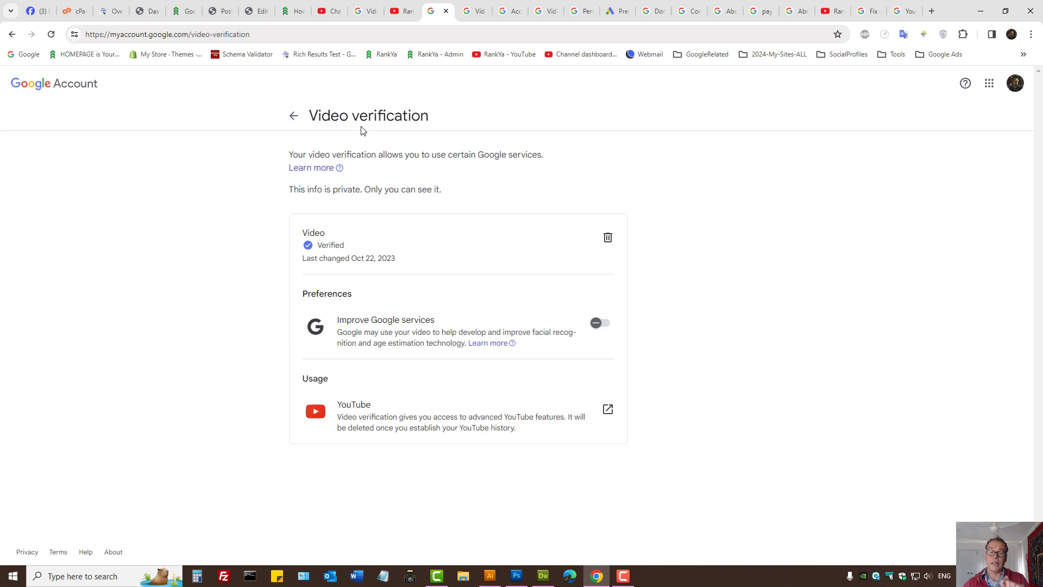
pyautogui.click(293, 119)
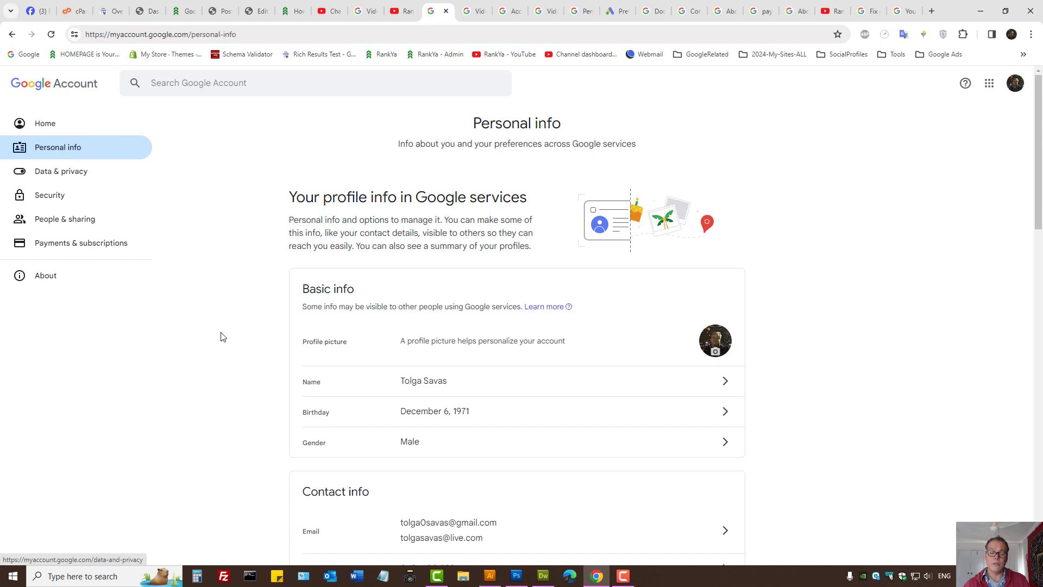
pyautogui.scroll(-10, 219, 342)
pyautogui.scroll(-3, 218, 341)
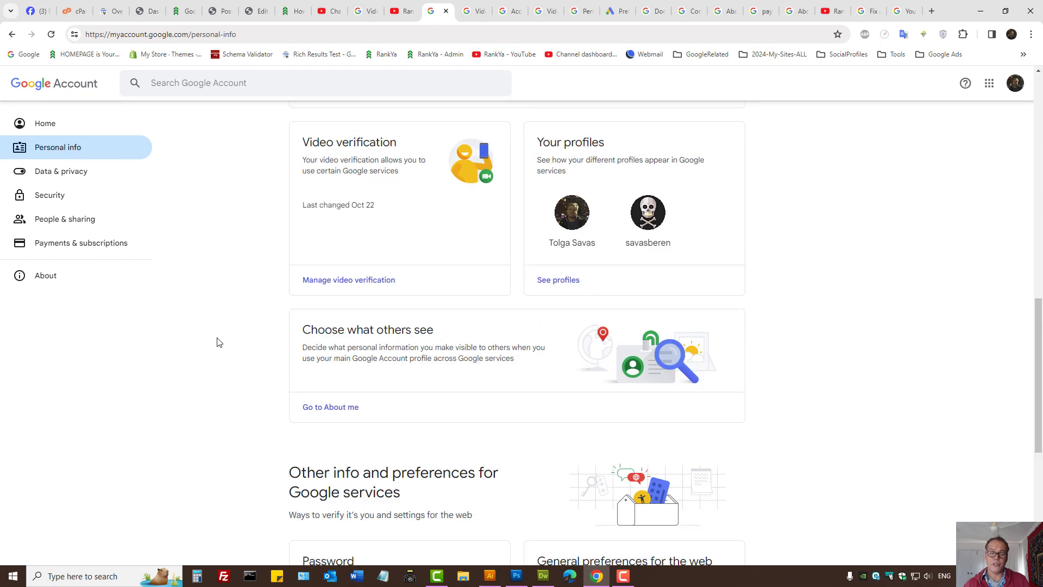
pyautogui.click(364, 281)
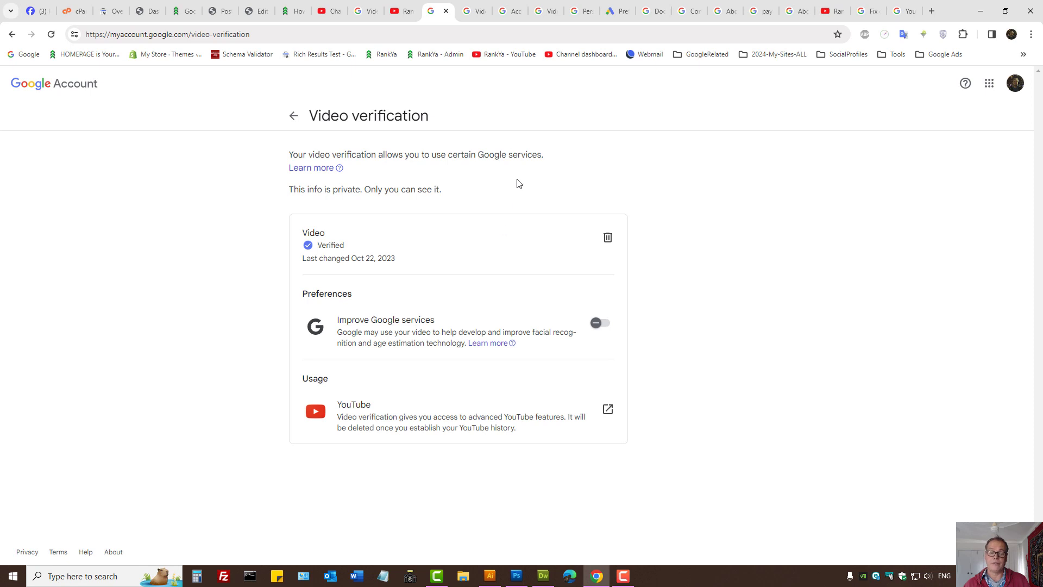
pyautogui.middleClick(318, 169)
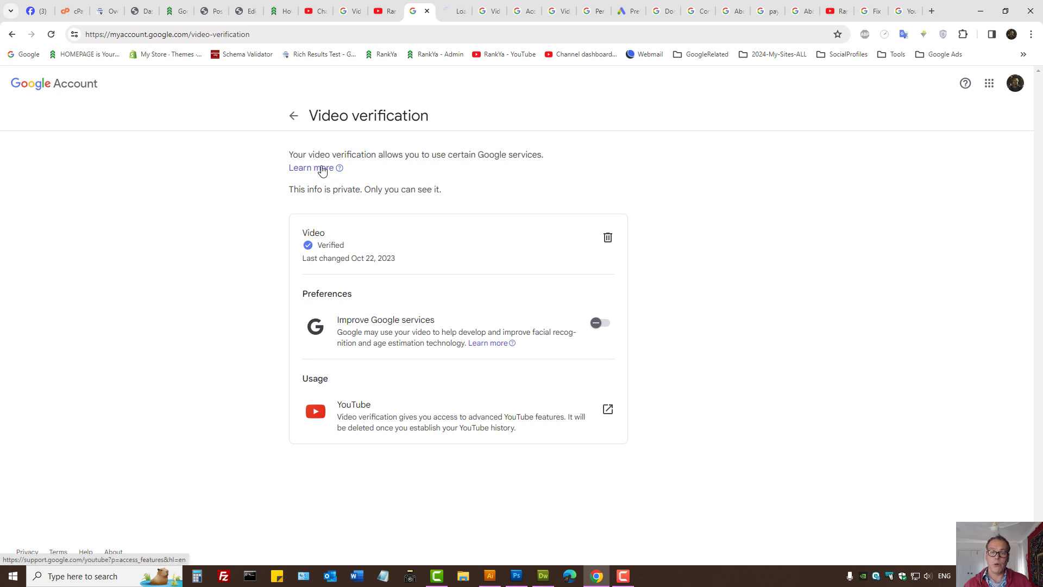
# Read the YouTube Help 'Access to YouTube tools and features' article, then move to Google Ads Preferences.
pyautogui.click(446, 11)
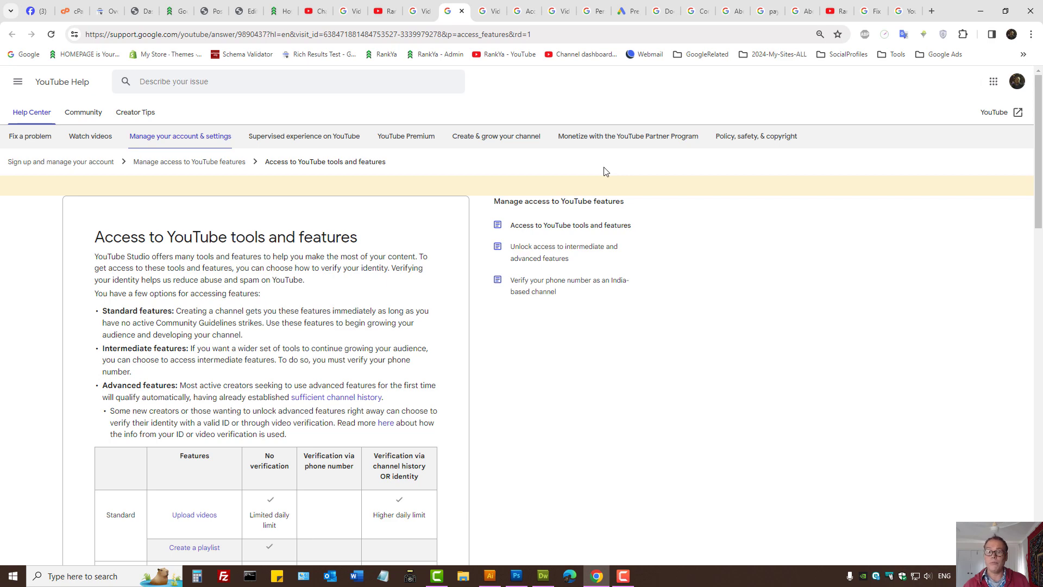
pyautogui.hotkey('ctrl', 'Tab')
pyautogui.hotkey('ctrl', 'Tab')
pyautogui.hotkey('ctrl', 'Tab')
pyautogui.hotkey('ctrl', 'Tab')
pyautogui.hotkey('ctrl', 'Tab')
pyautogui.click(309, 276)
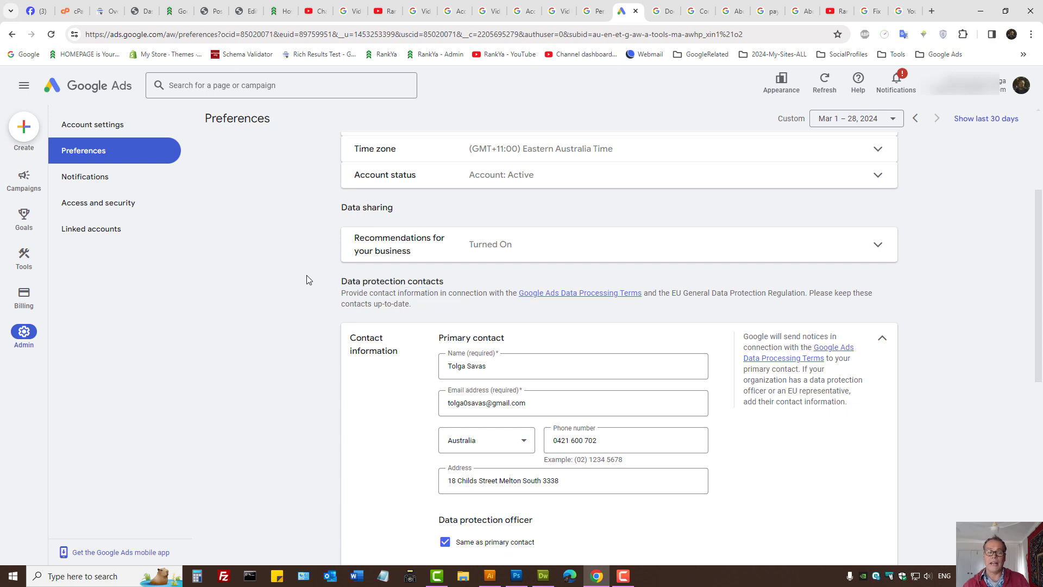
# Open Advertiser verification under Billing to confirm the Google Ads identity is verified.
pyautogui.moveTo(24, 301)
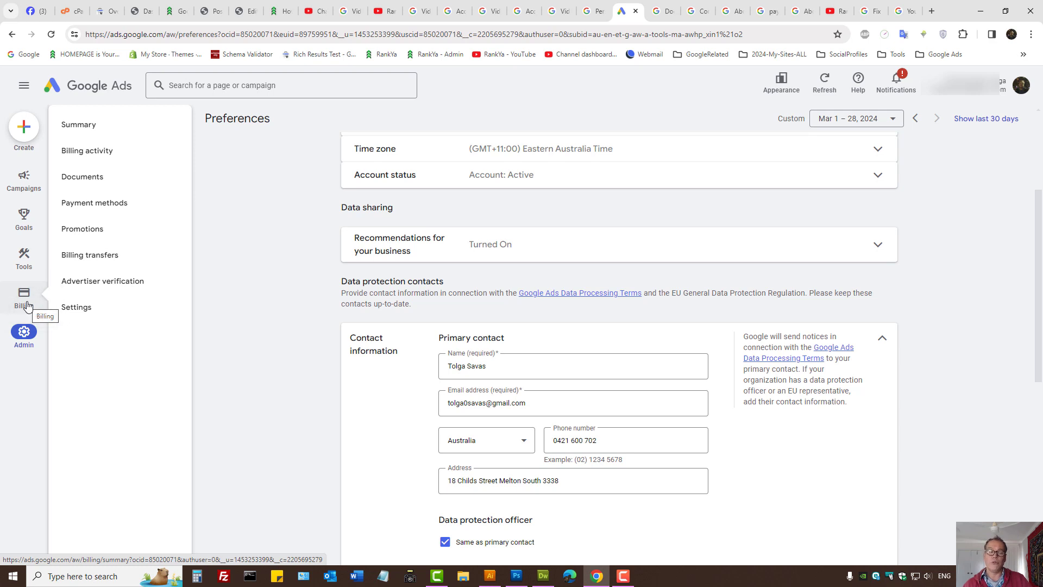
pyautogui.click(98, 287)
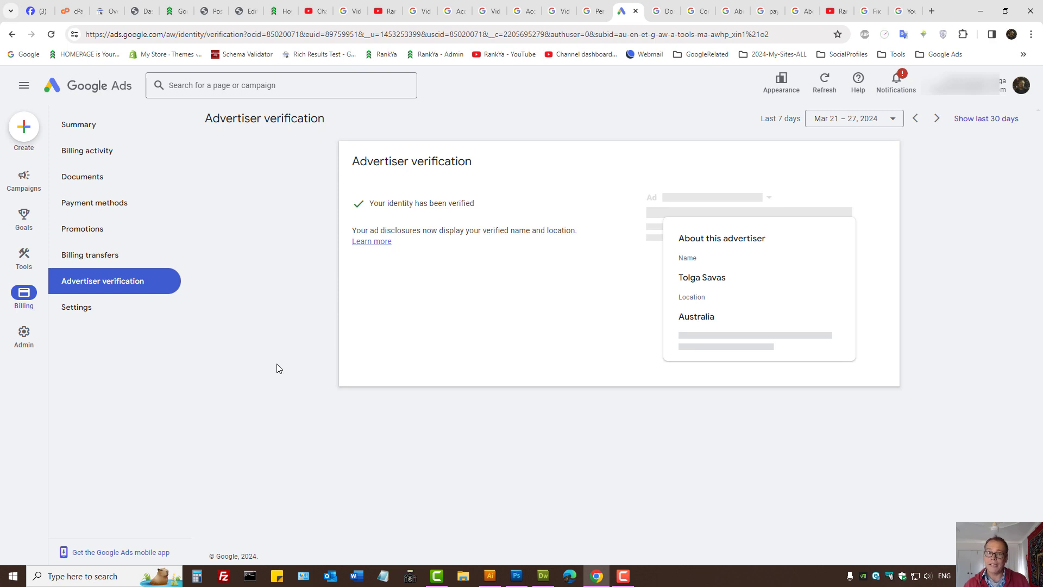
pyautogui.moveTo(21, 343)
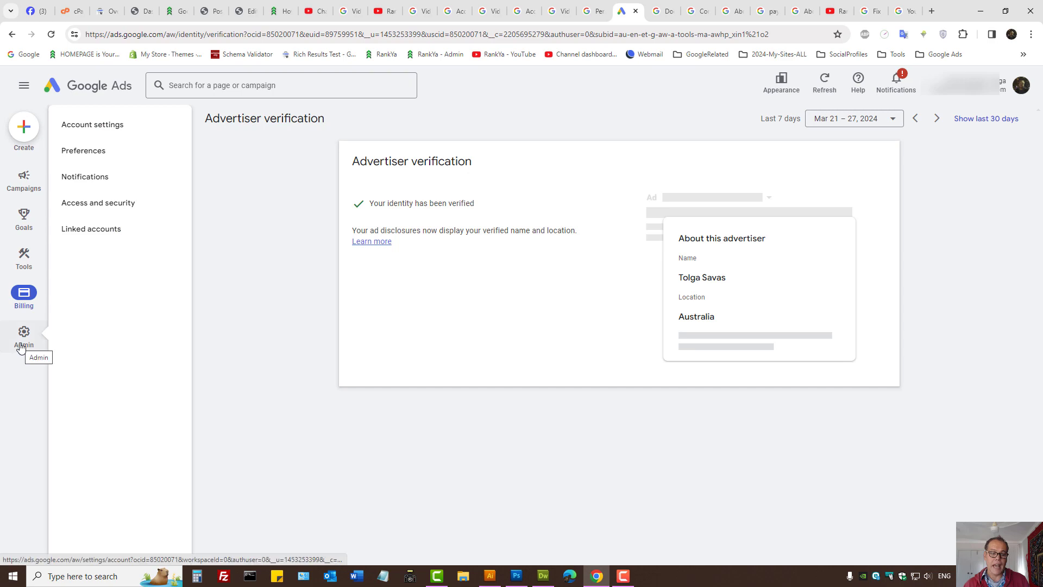
# Review the Data protection contacts under Admin > Preferences, then return to the RankYa YouTube channel.
pyautogui.click(97, 154)
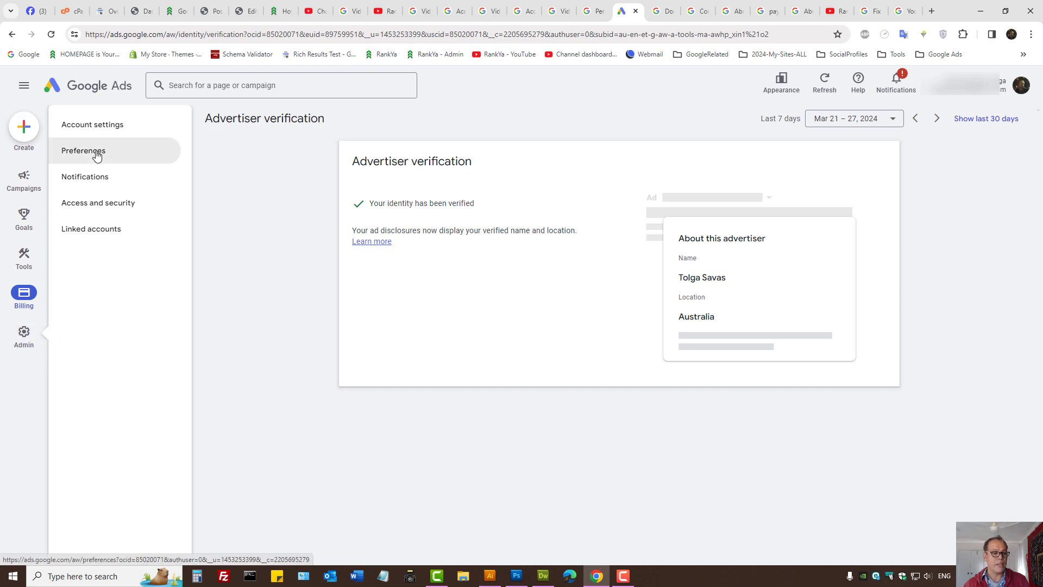
pyautogui.scroll(-3, 256, 382)
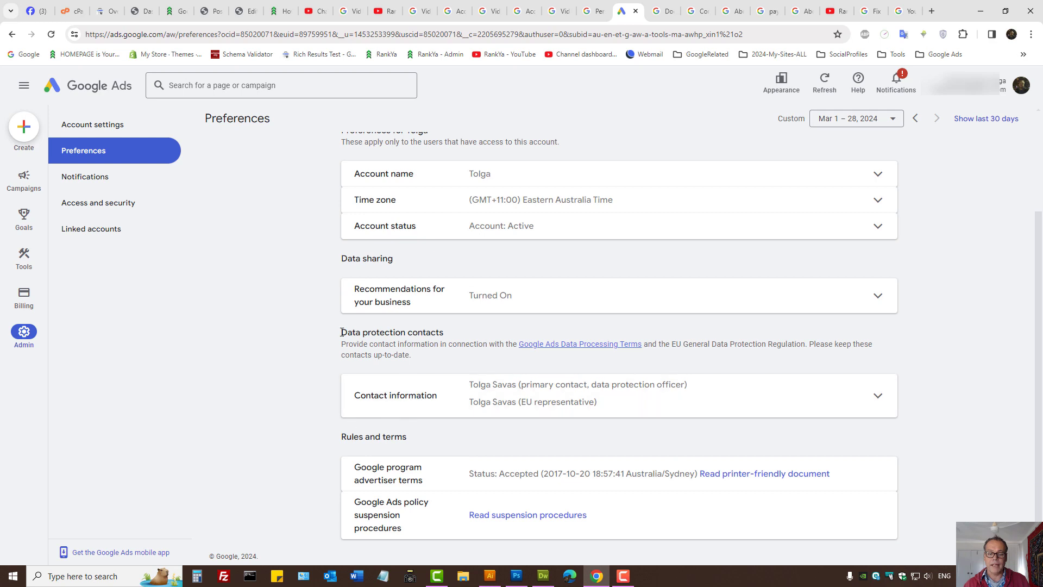
pyautogui.moveTo(338, 396); pyautogui.dragTo(436, 398)
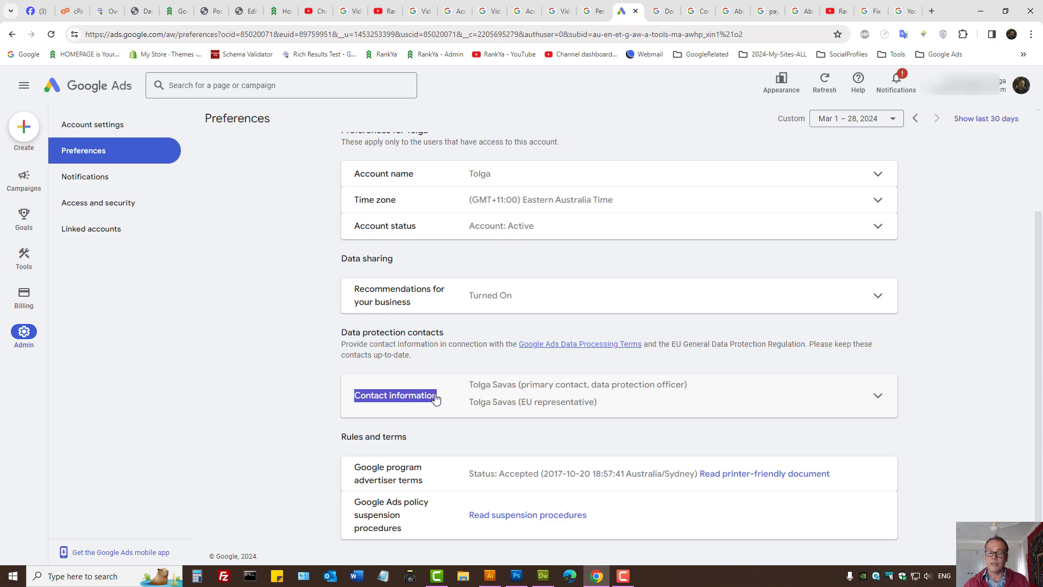
pyautogui.moveTo(436, 398); pyautogui.dragTo(437, 397)
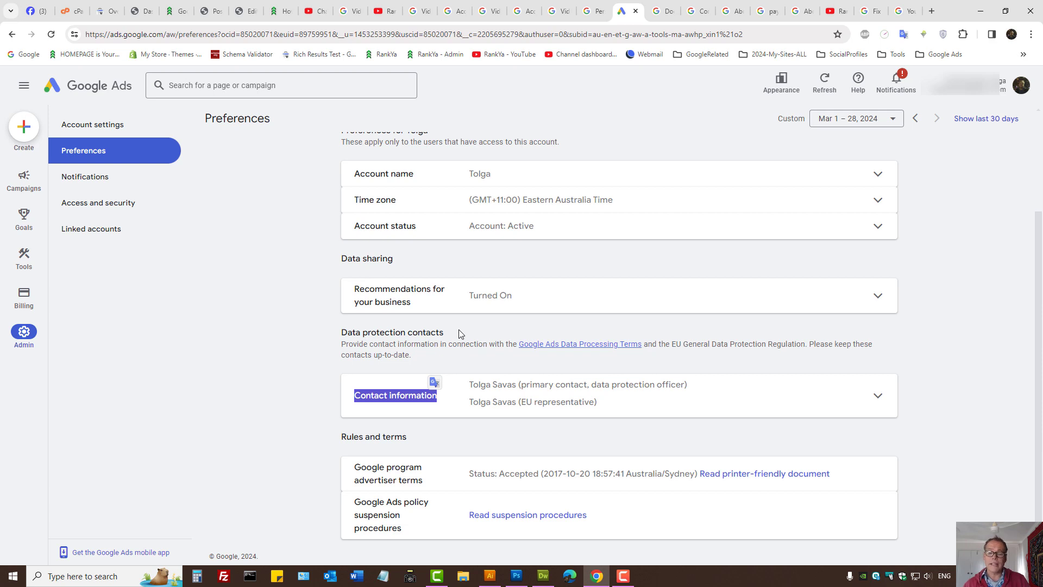
pyautogui.click(492, 388)
pyautogui.scroll(-3, 486, 413)
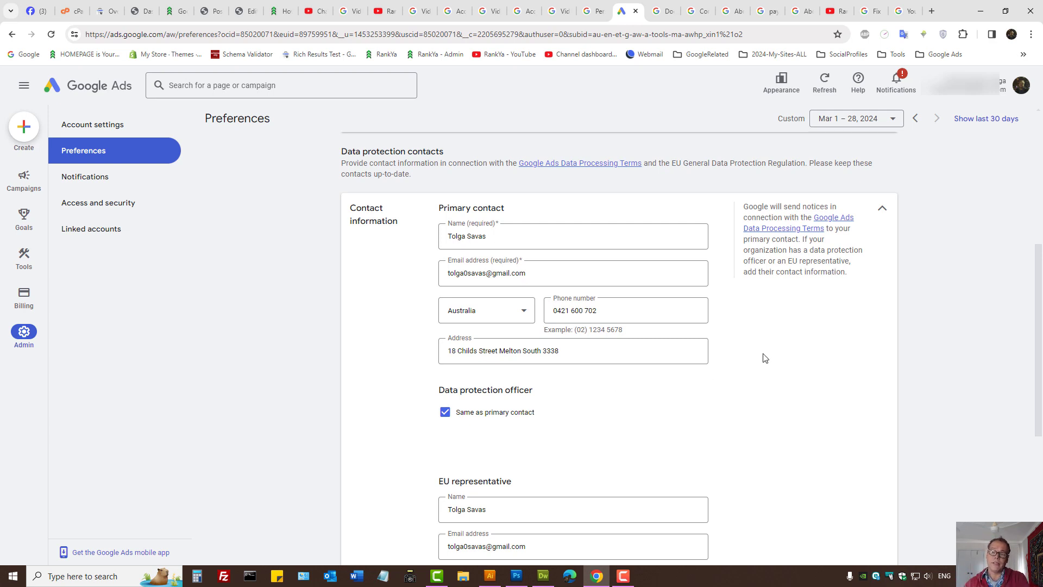
pyautogui.scroll(3, 764, 358)
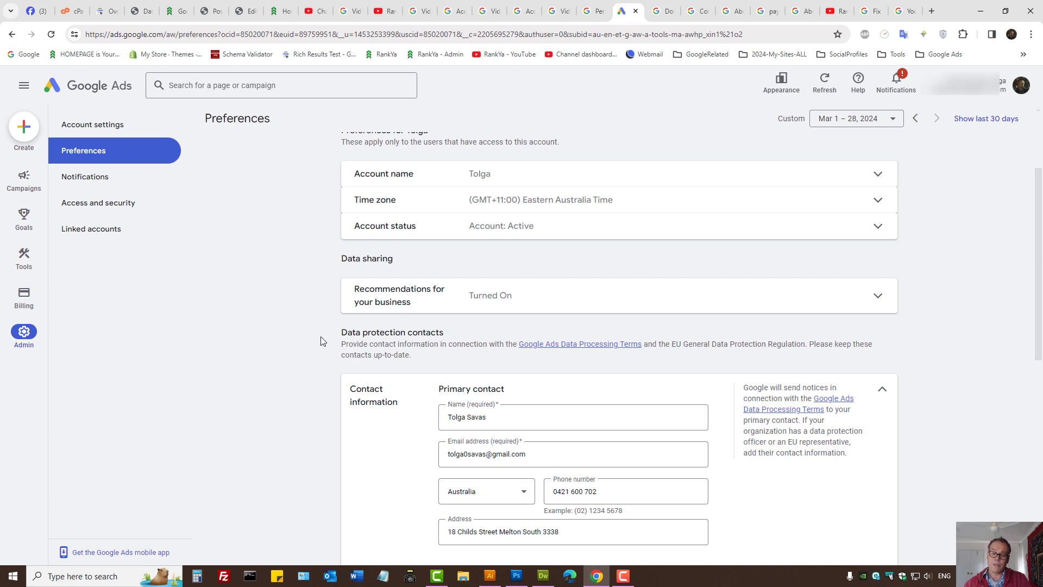
pyautogui.moveTo(341, 334); pyautogui.dragTo(423, 364)
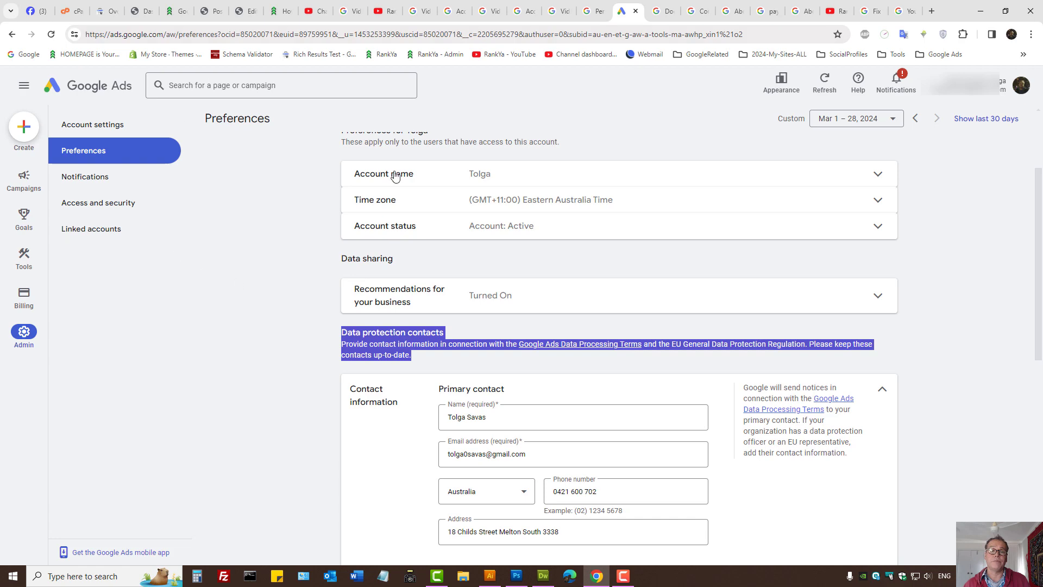
pyautogui.click(387, 10)
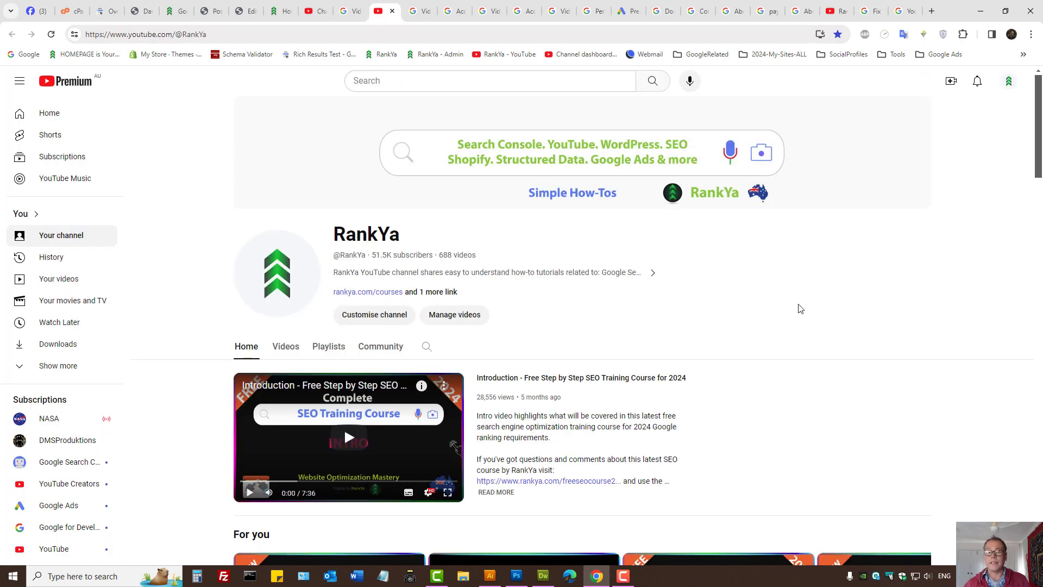